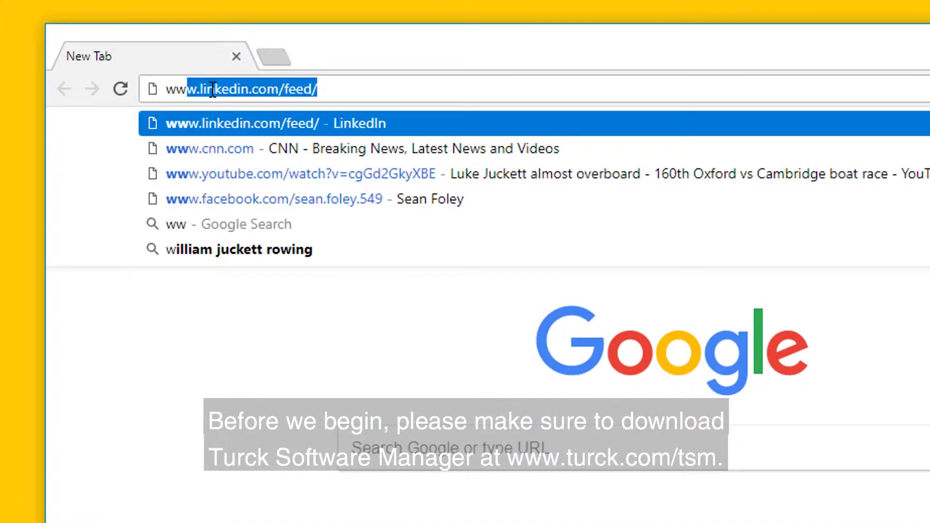
type(".")
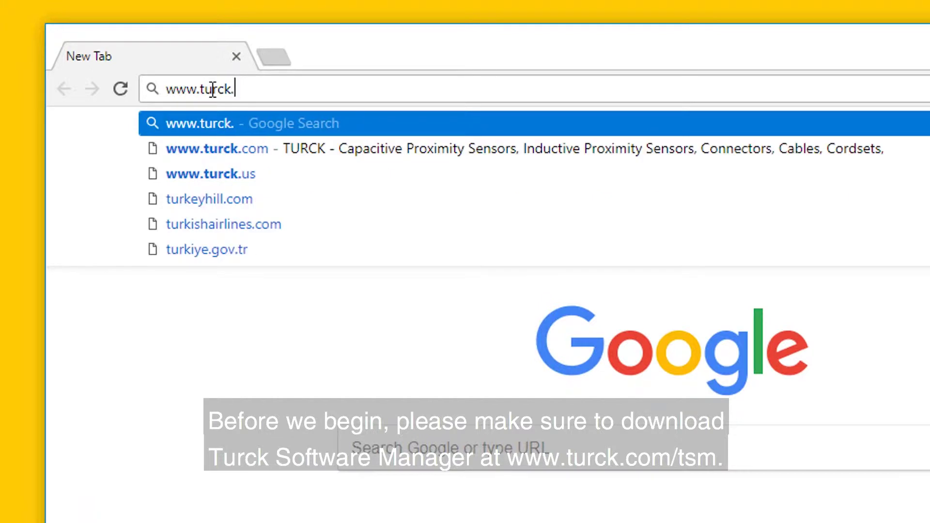
type("com/tsm")
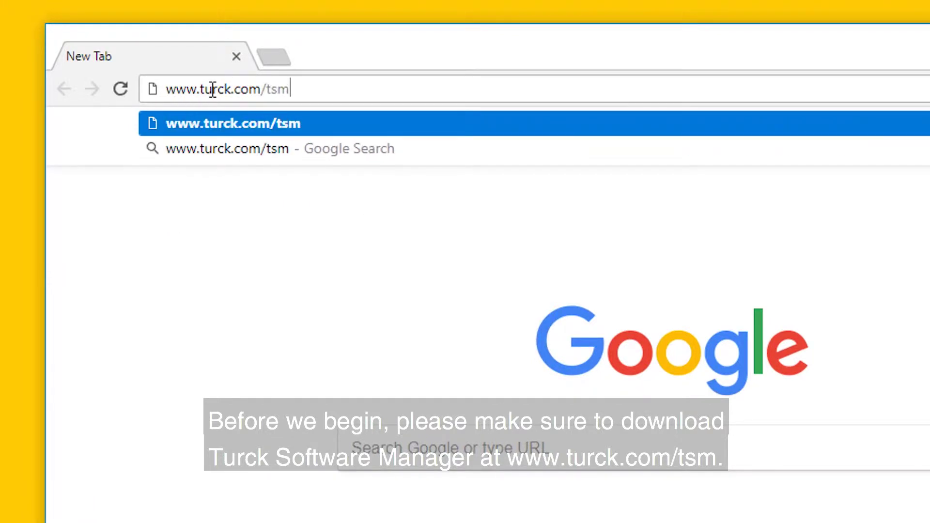
key("Return")
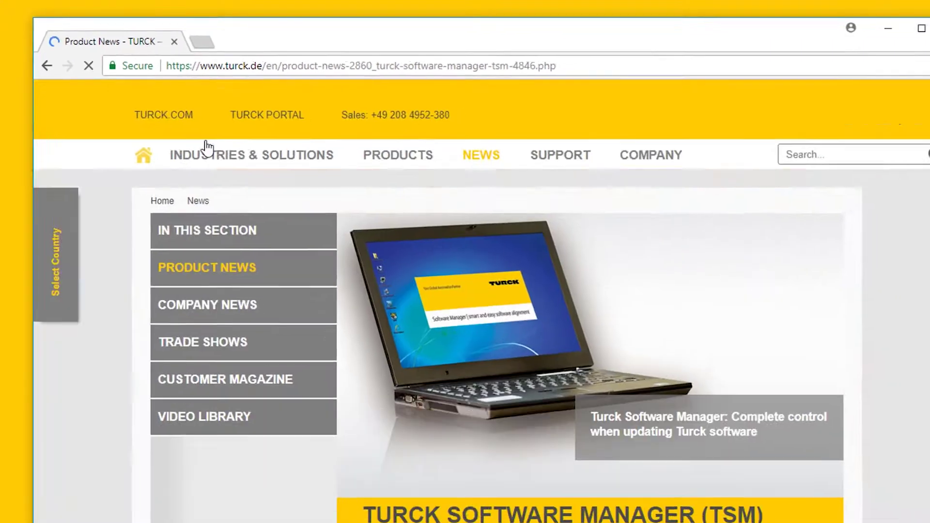
scroll(388, 224, "down", 10)
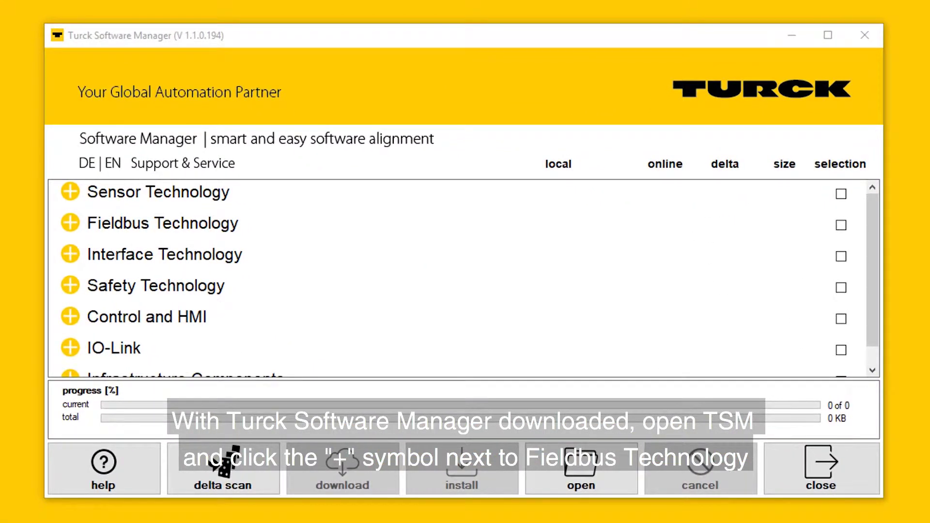
- Under Fieldbus Technology, download FDT Frame Application PACTware and the DTM for fieldbus I/O systems
left_click(70, 225)
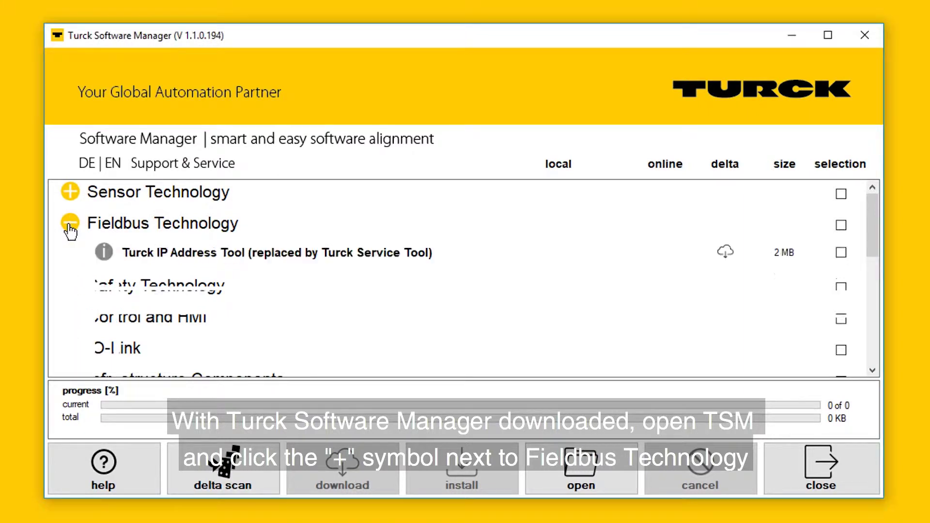
scroll(172, 270, "down", 3)
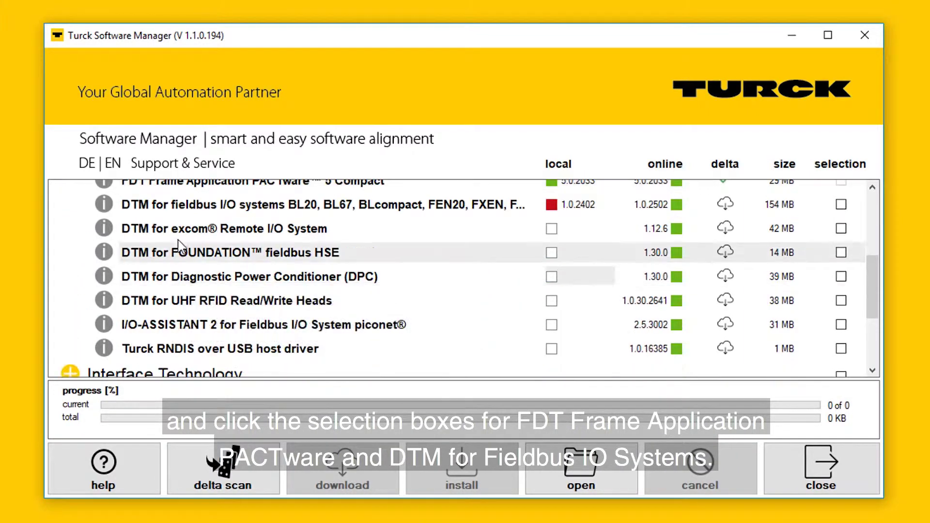
scroll(179, 244, "up", 2)
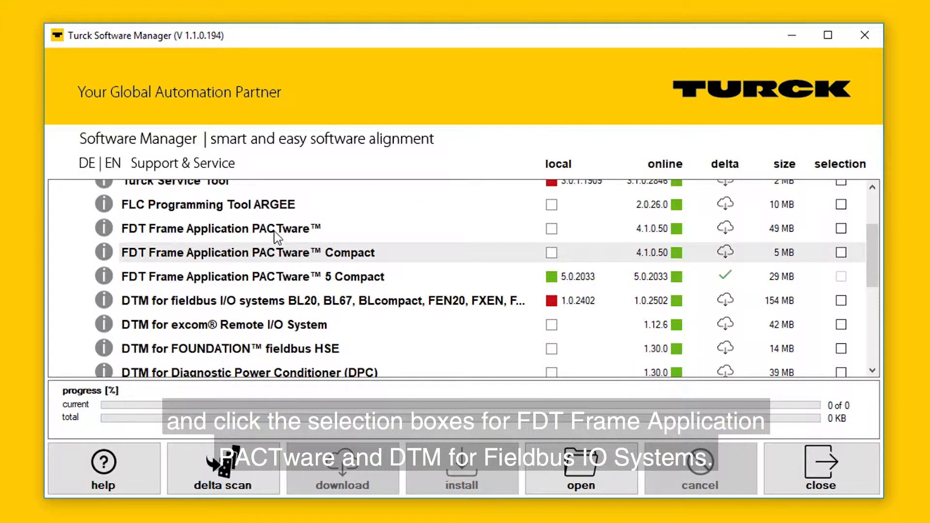
left_click(843, 229)
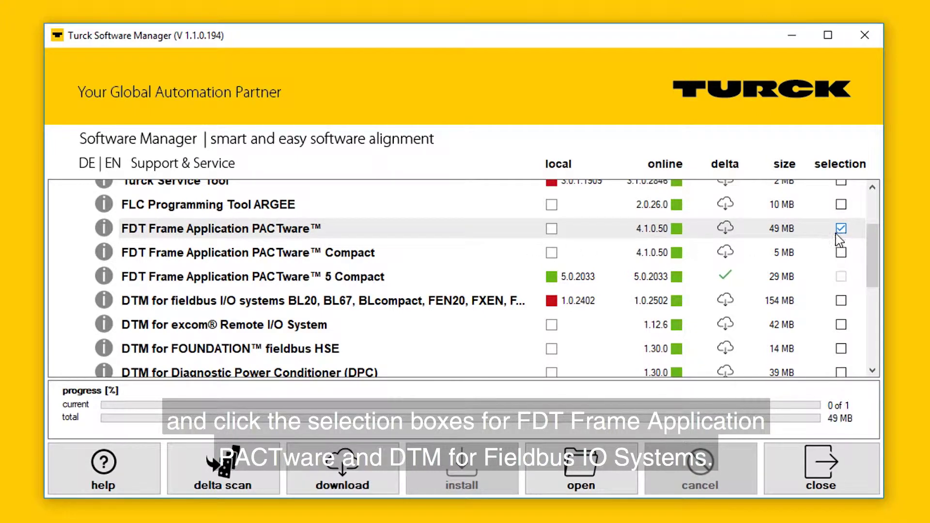
left_click(841, 302)
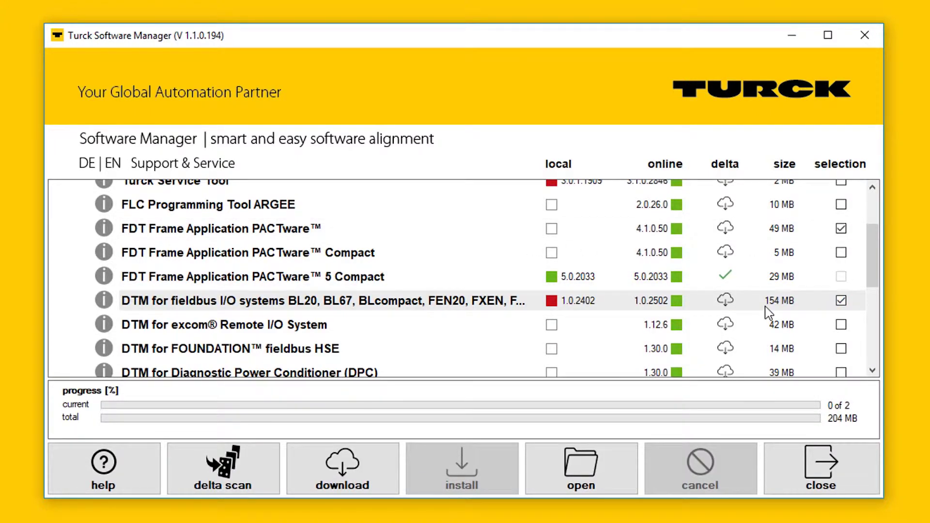
left_click(357, 474)
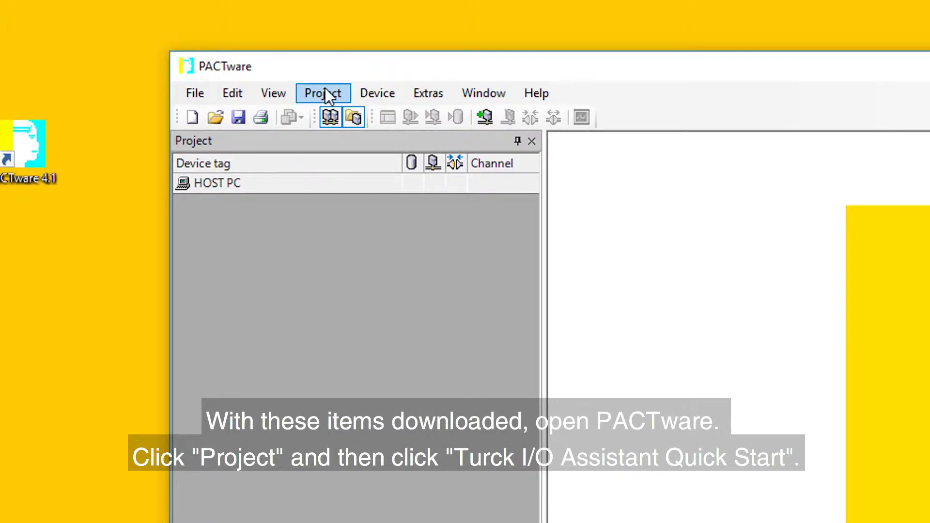
- Launch the Turck I/O-ASSISTANT Quick Start from the Project menu for manual system configuration
left_click(323, 93)
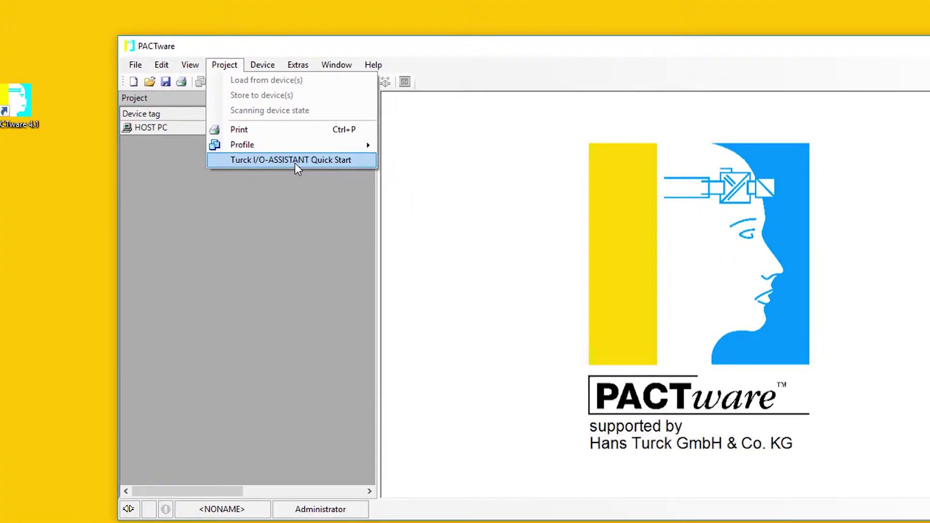
left_click(295, 161)
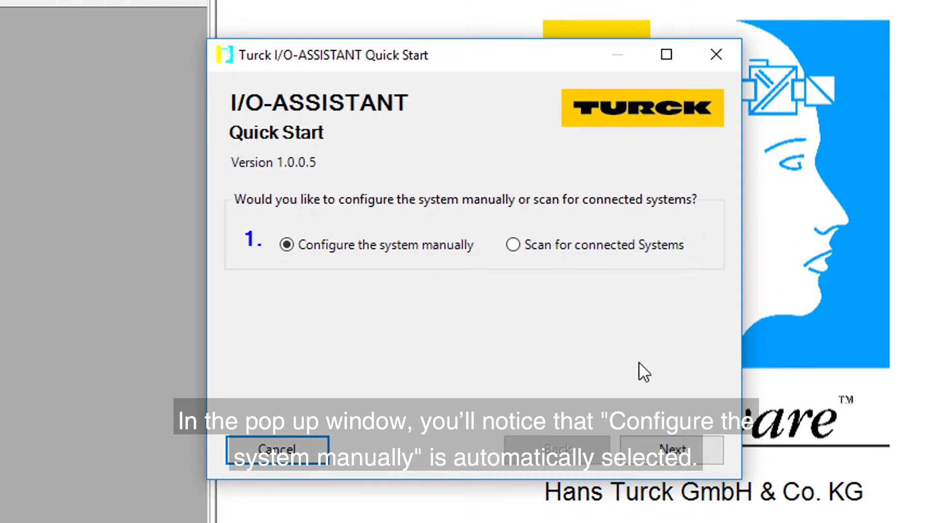
left_click(683, 455)
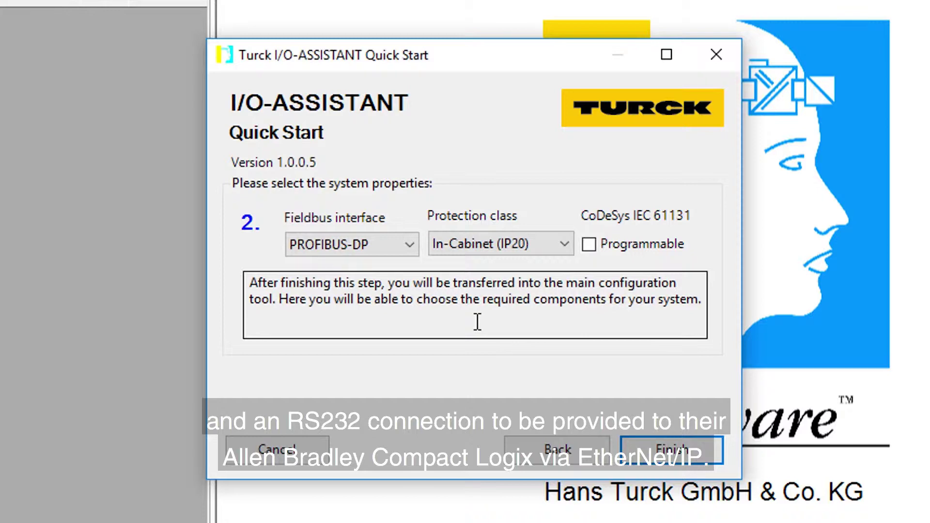
- Set the fieldbus interface to EtherNet/IP and protection class to On-Machine (IP67), then finish
left_click(409, 246)
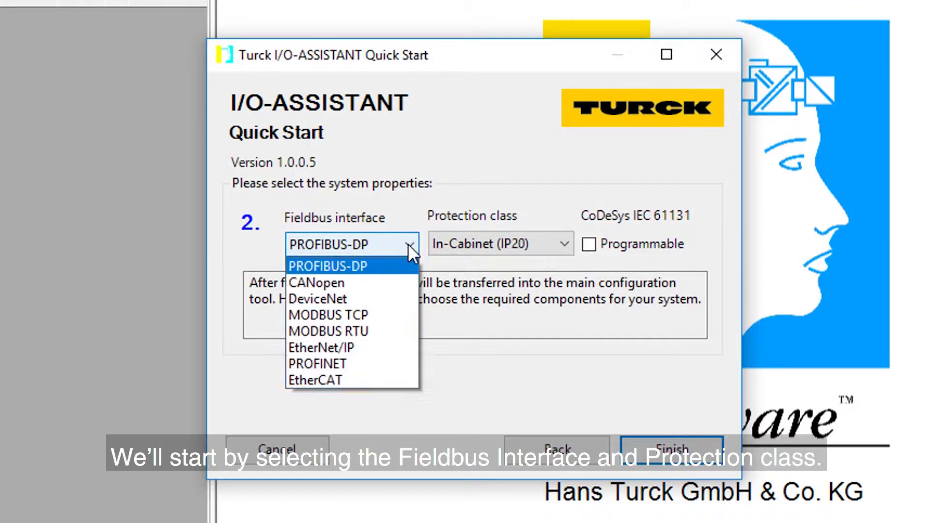
left_click(355, 347)
left_click(542, 246)
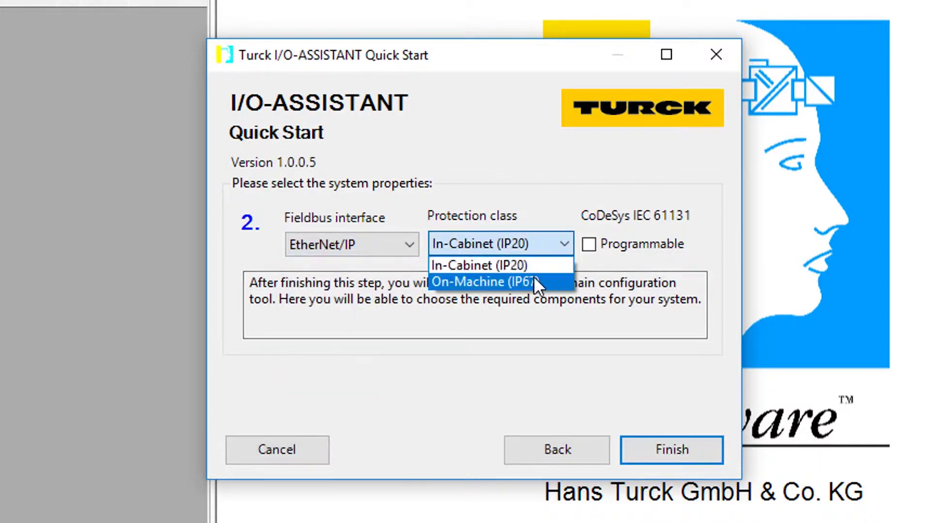
left_click(535, 281)
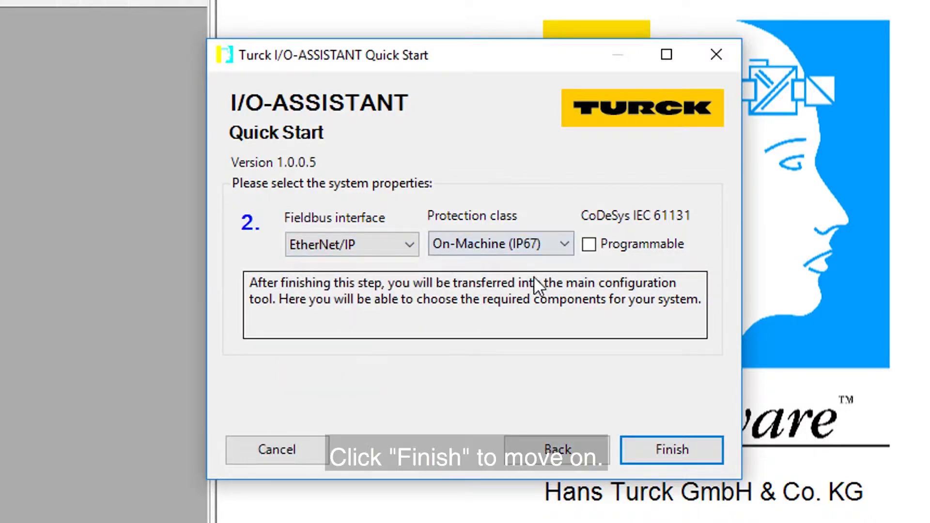
left_click(669, 450)
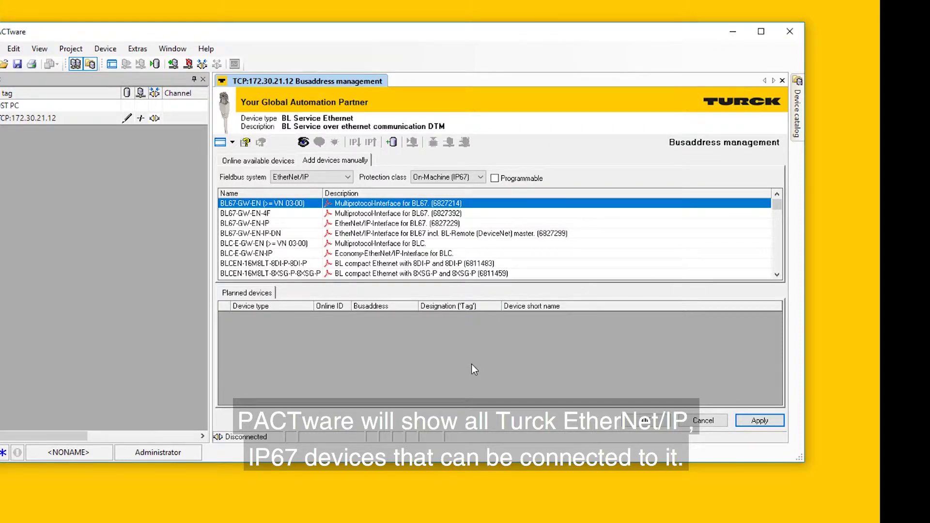
- Add the BL67-GW-EN (>= VN 03-00) gateway and accept its 192.168.1.254 device data
scroll(333, 237, "down", 5)
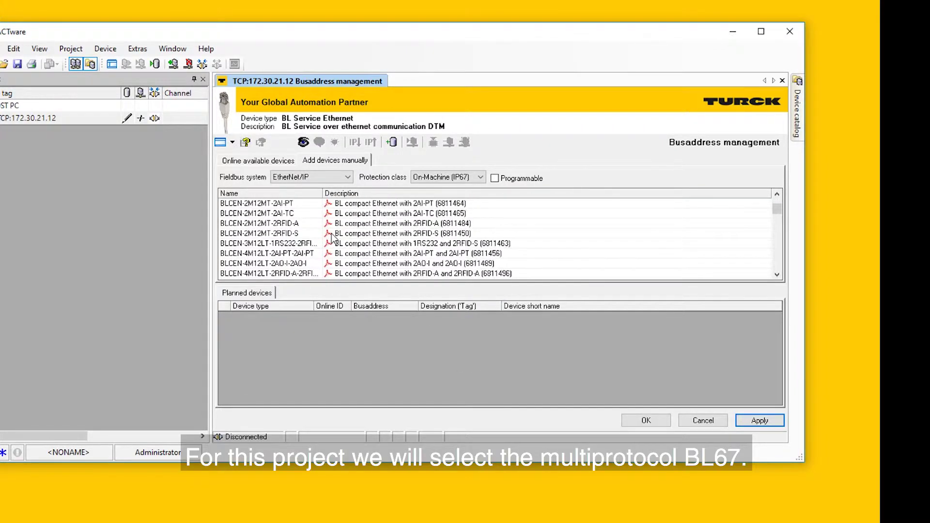
scroll(332, 238, "down", 3)
scroll(332, 237, "up", 5)
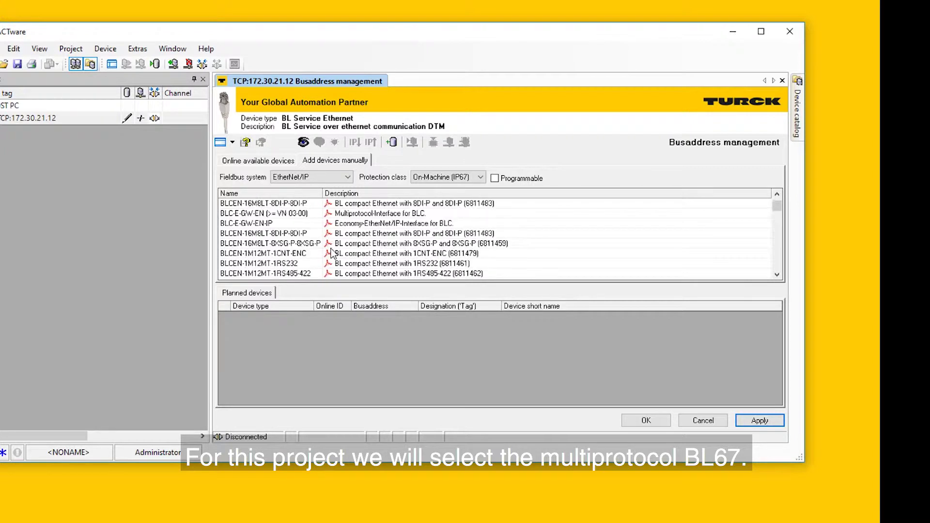
scroll(332, 253, "up", 2)
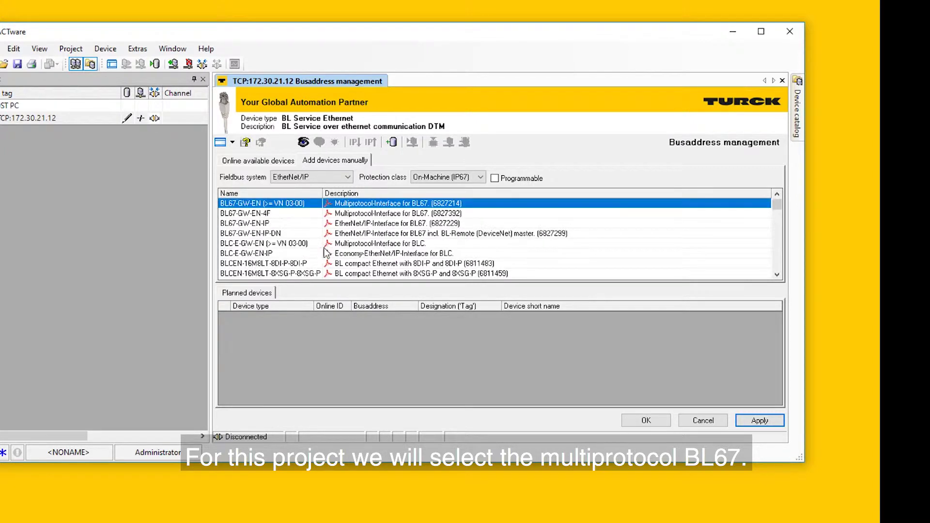
left_click(267, 206)
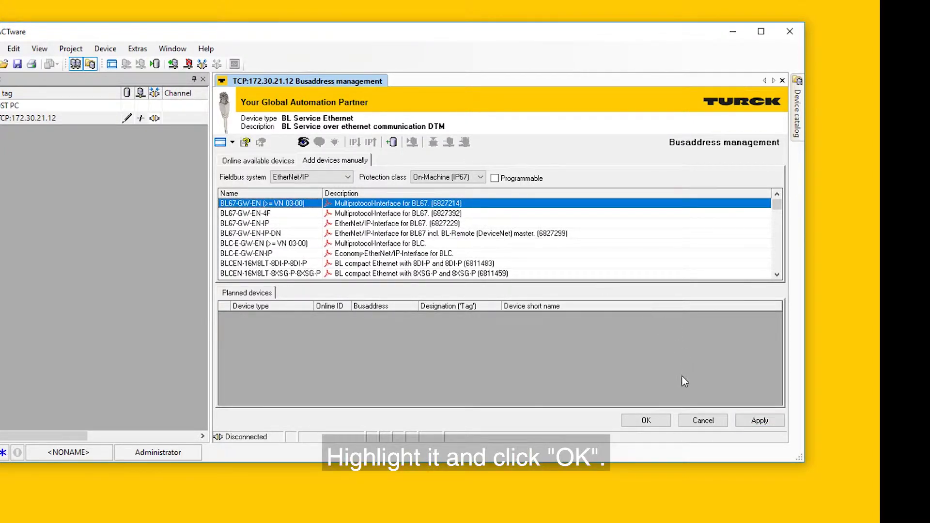
left_click(646, 420)
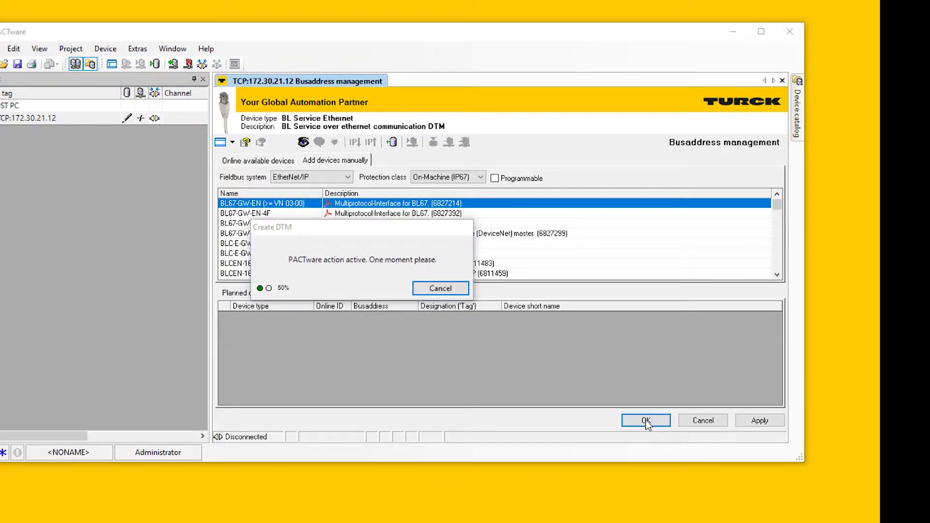
left_click_drag(501, 383, 443, 242)
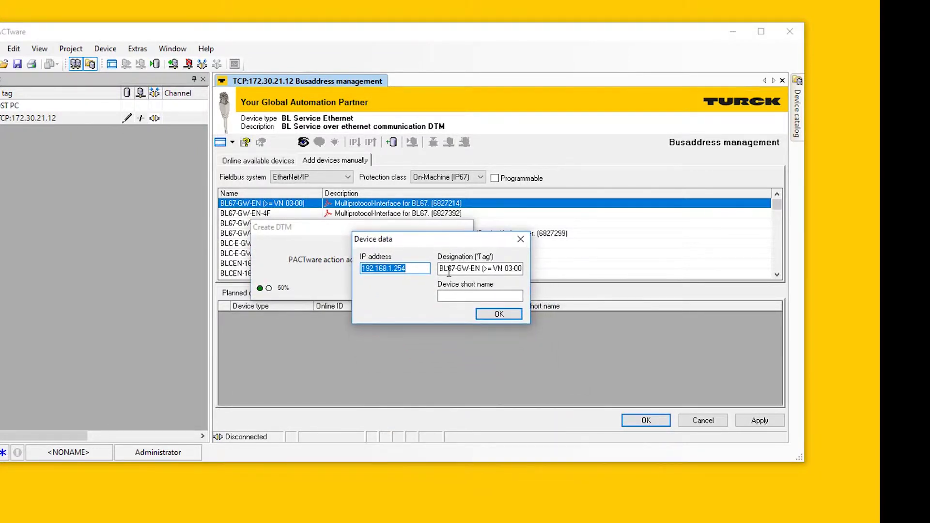
left_click(491, 319)
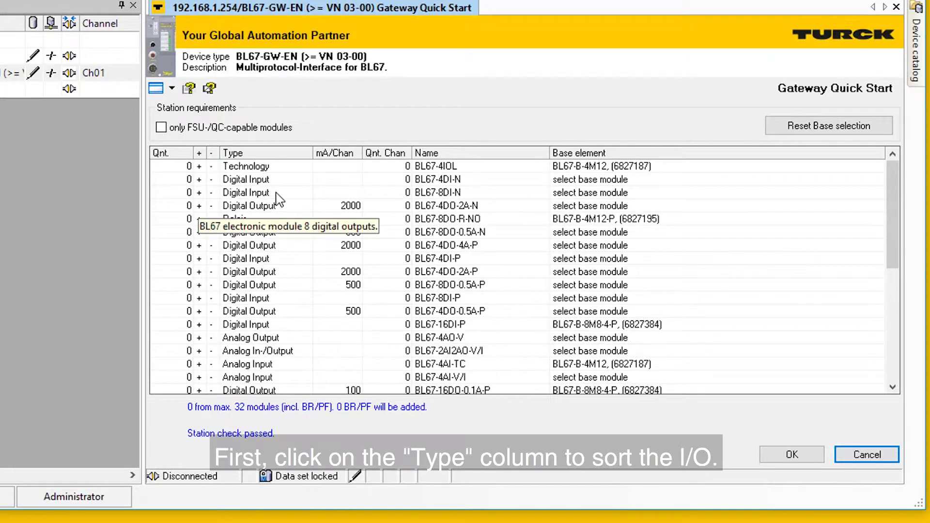
- Sort the Gateway Quick Start module table by the Type column
left_click(237, 153)
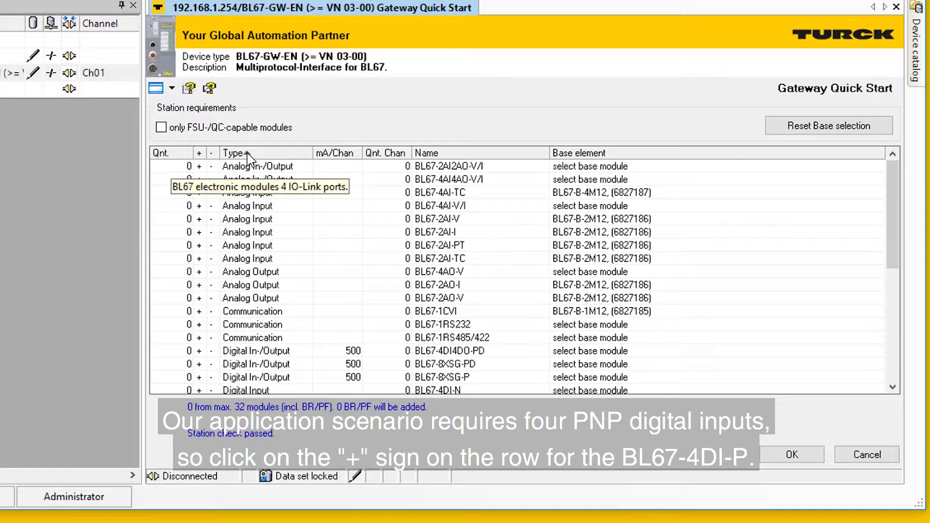
scroll(228, 271, "down", 3)
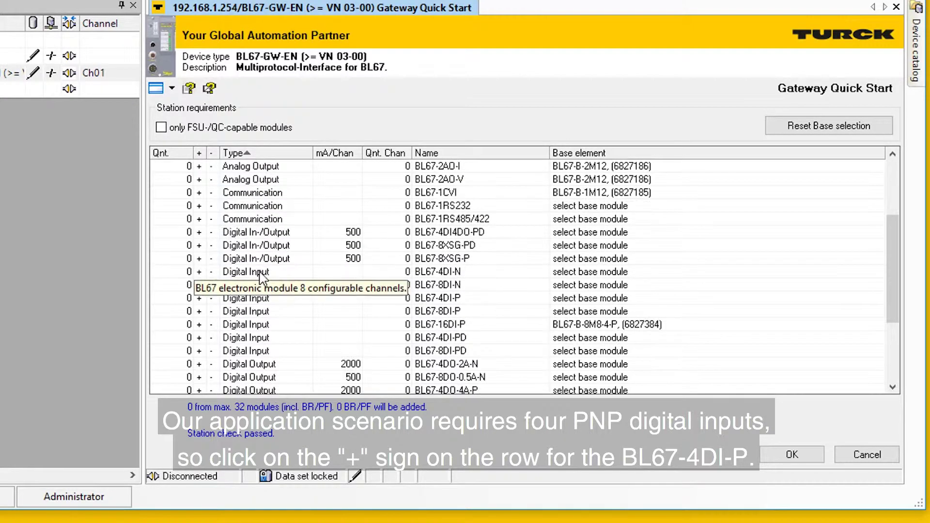
- Add one BL67-4DI-P module and open its base element dropdown
left_click(200, 298)
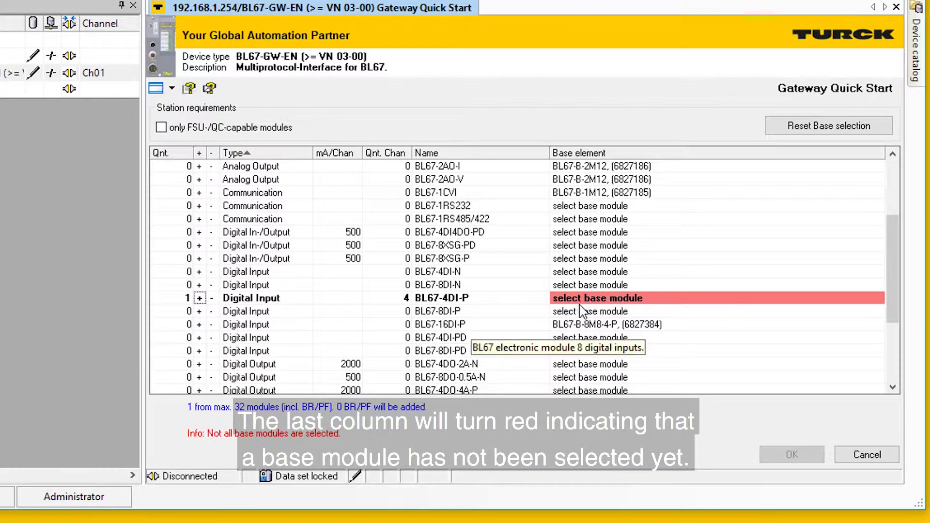
left_click(632, 300)
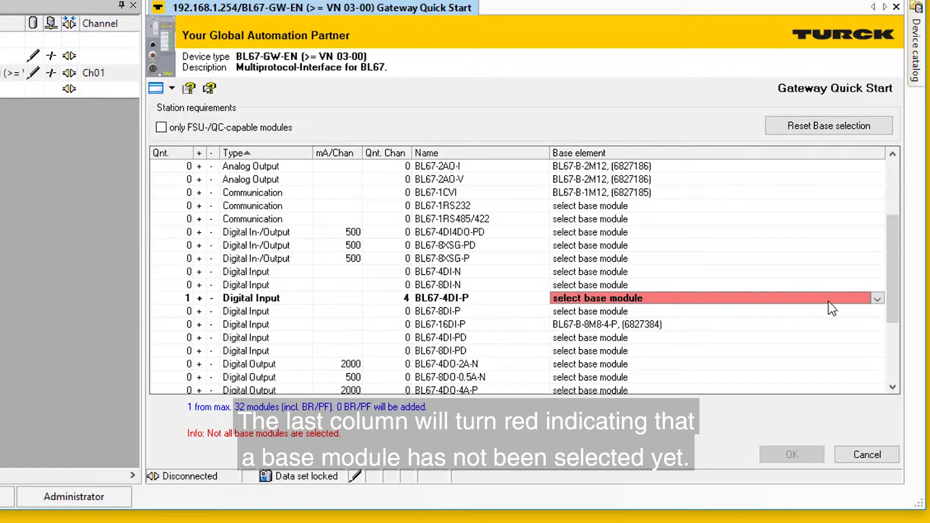
left_click(877, 300)
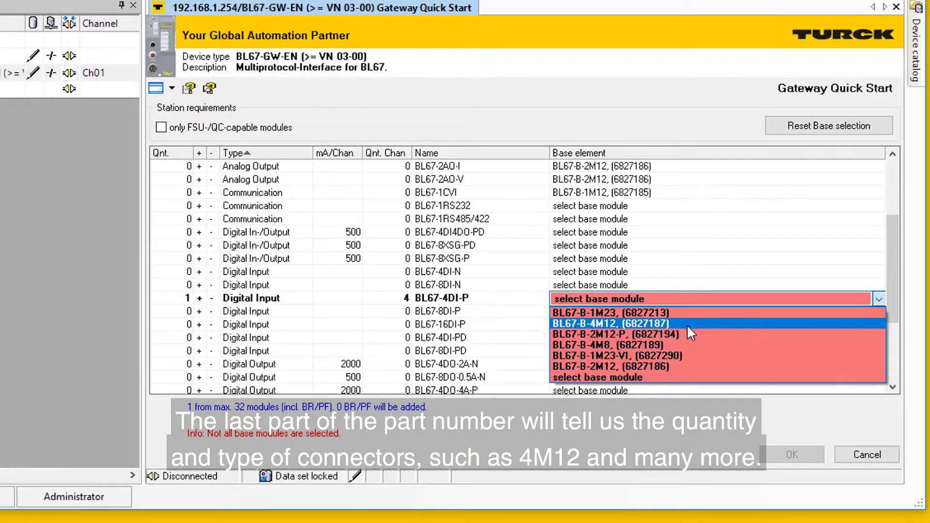
- Give BL67-4DI-P the BL67-B-4M12 base and add one BL67-4DO-0.5A-P output module
left_click(663, 322)
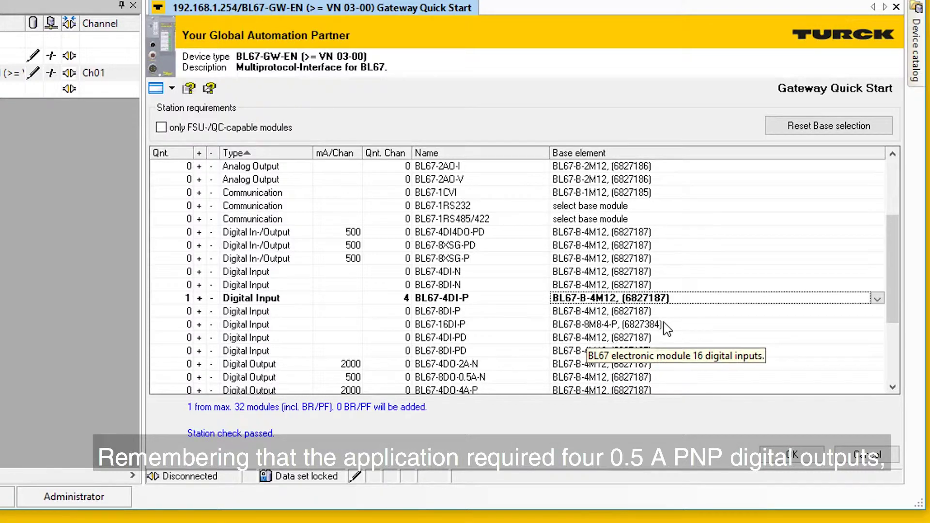
scroll(401, 327, "down", 2)
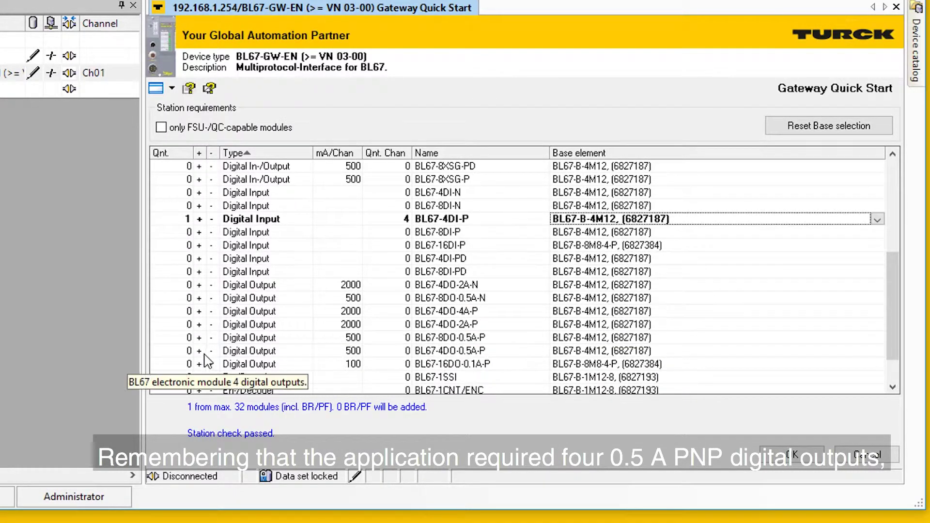
left_click(198, 352)
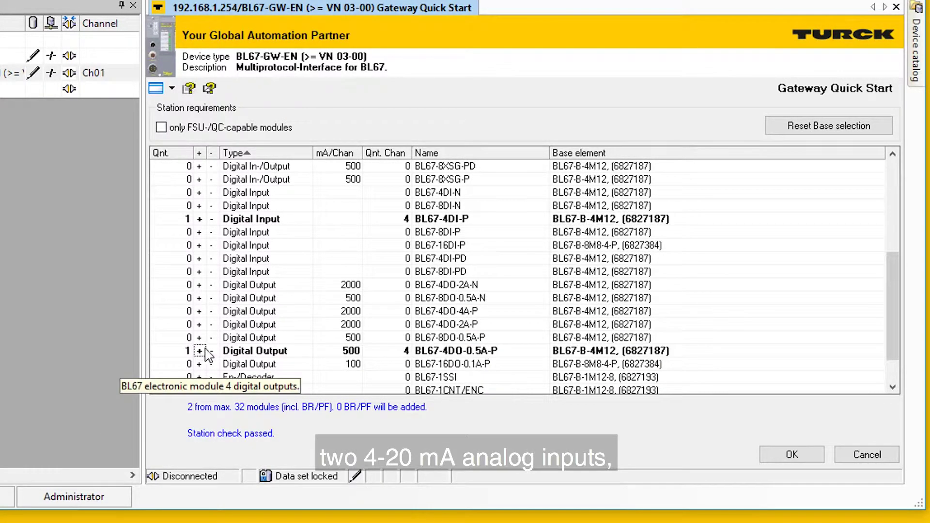
- Add one BL67-2AI-I analog input module and one BL67-1RS232 module
scroll(273, 290, "up", 5)
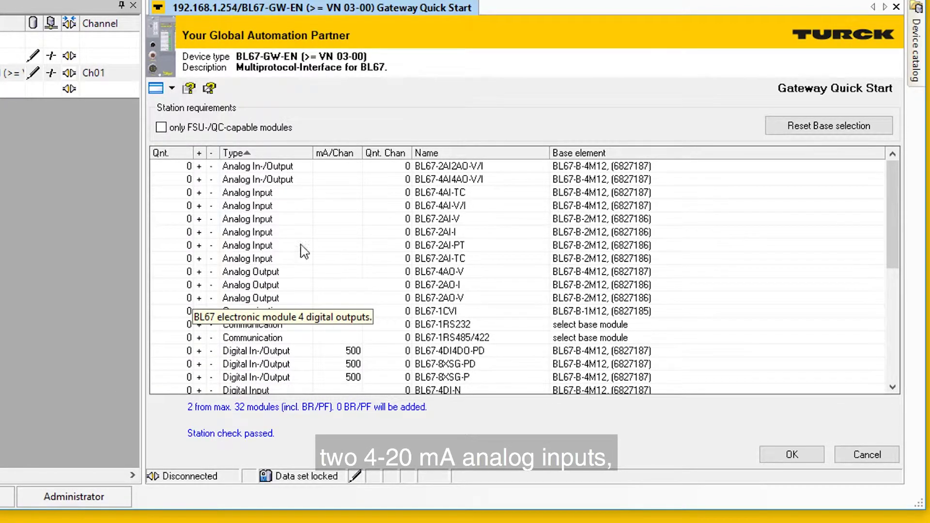
left_click(199, 232)
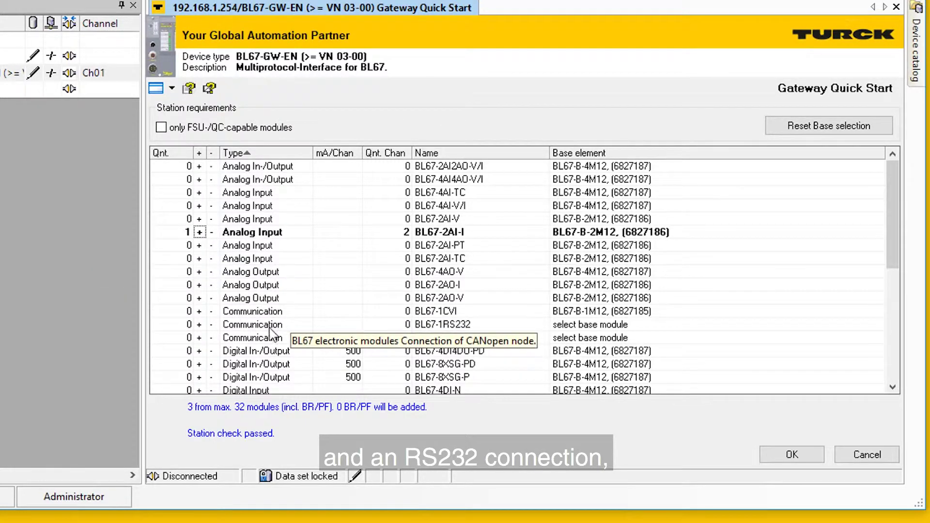
left_click(199, 325)
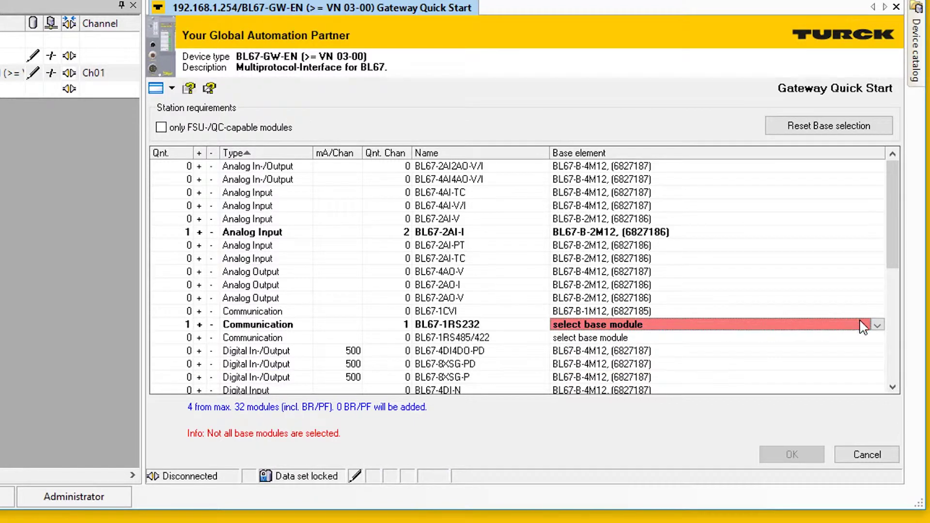
- Assign the BL67-B-1M12 (6827185) base to BL67-1RS232 and build the station
left_click(879, 326)
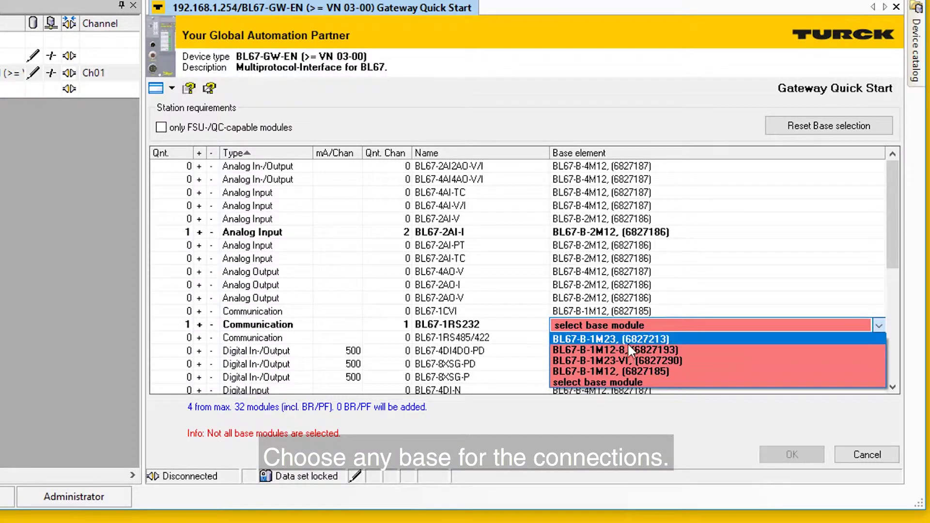
left_click(606, 371)
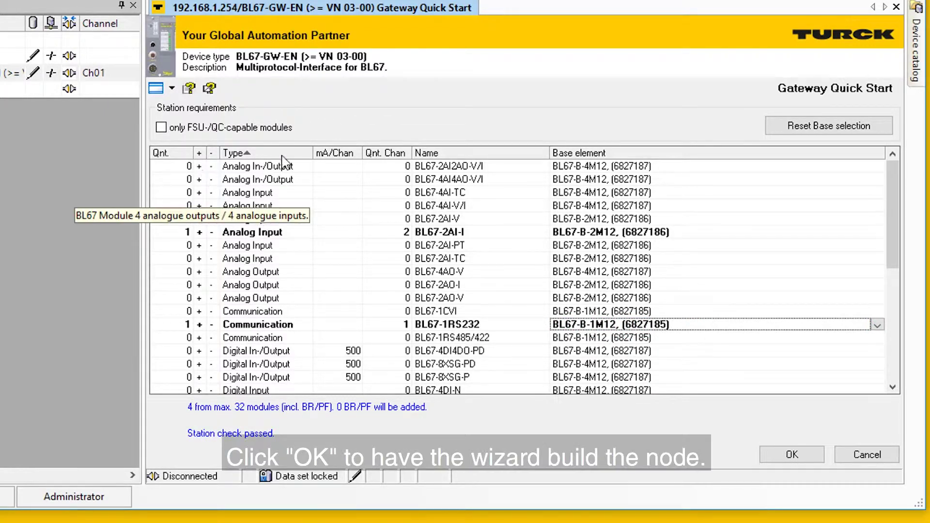
left_click(790, 455)
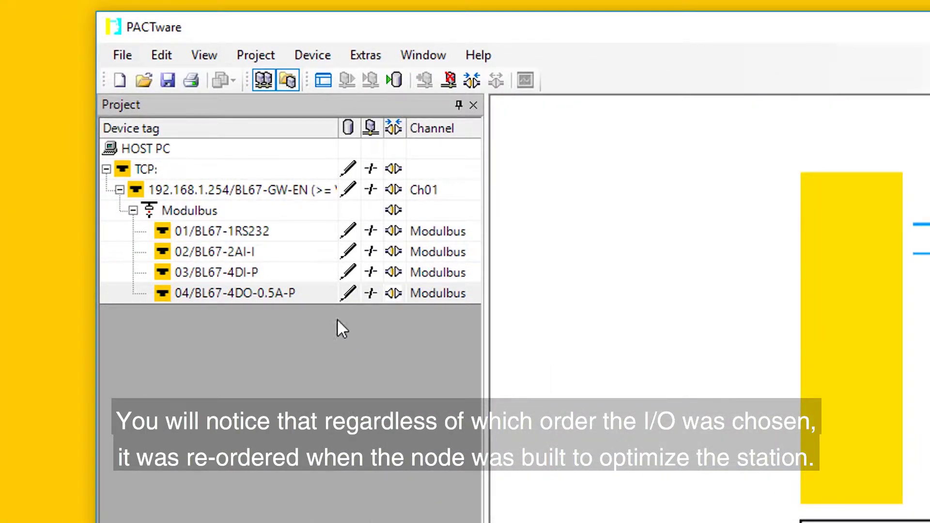
- Open Additional functions > Station report for the BL67-GW-EN gateway in the project tree
left_click(239, 234)
left_click(241, 252)
left_click(240, 271)
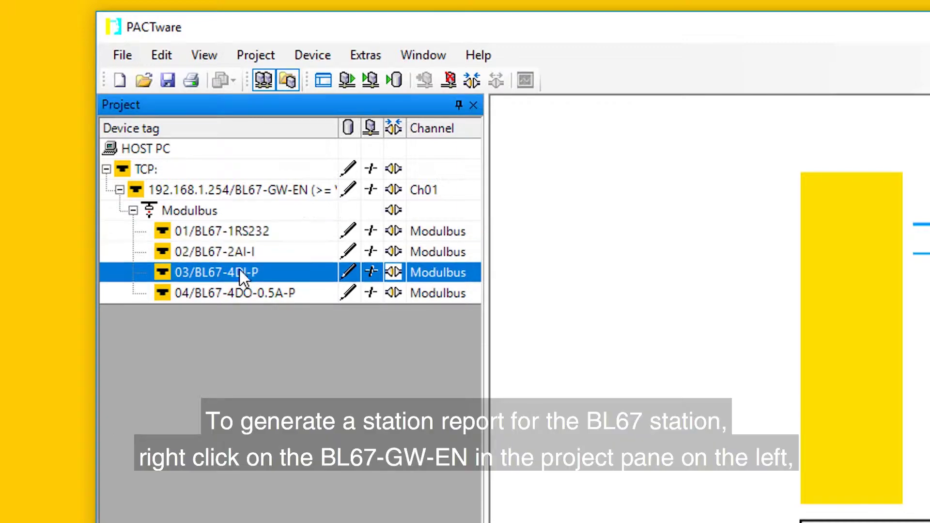
left_click(243, 293)
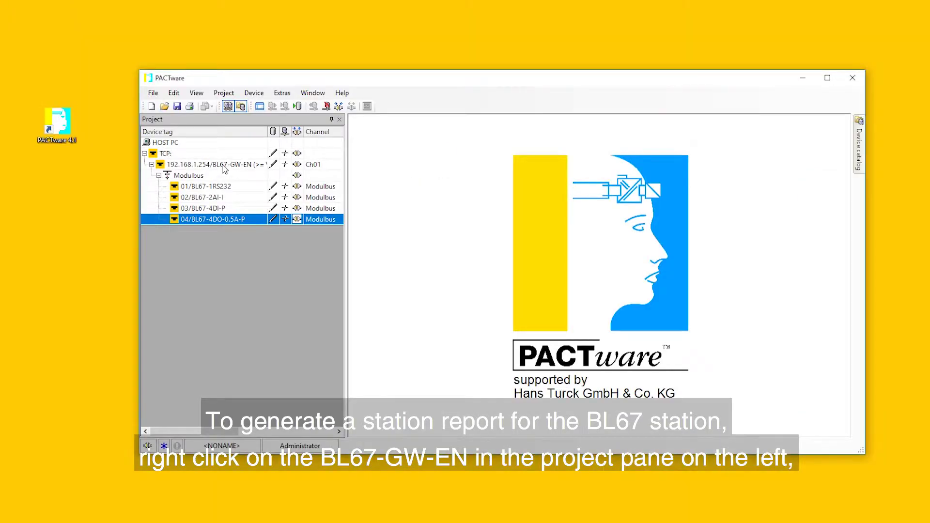
right_click(255, 192)
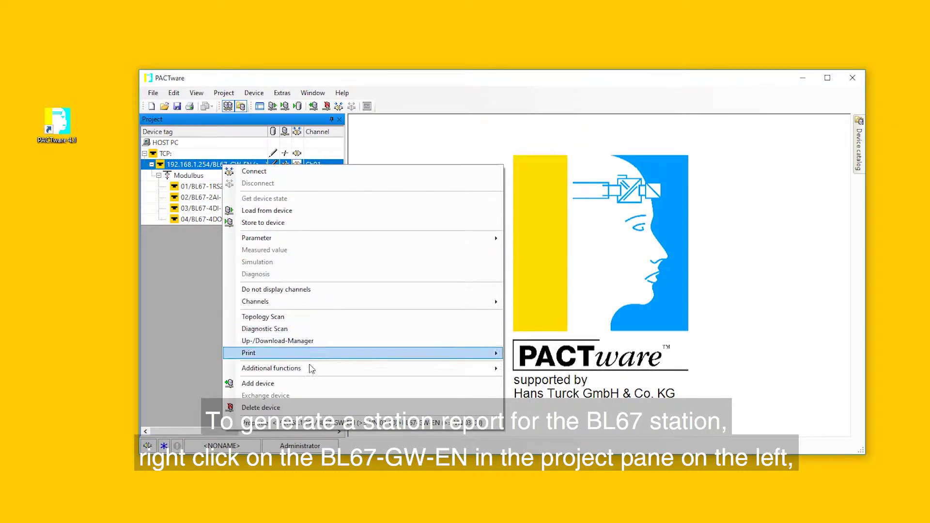
mouse_move(312, 370)
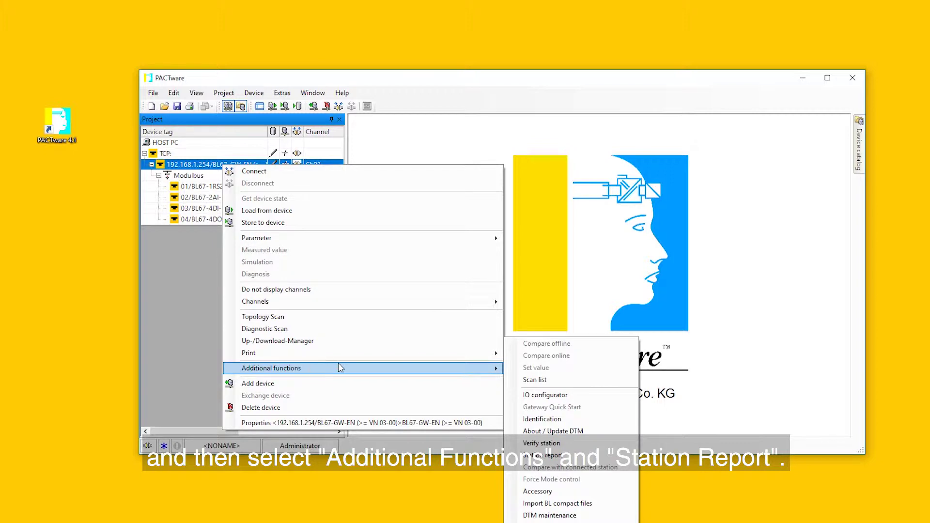
left_click(558, 455)
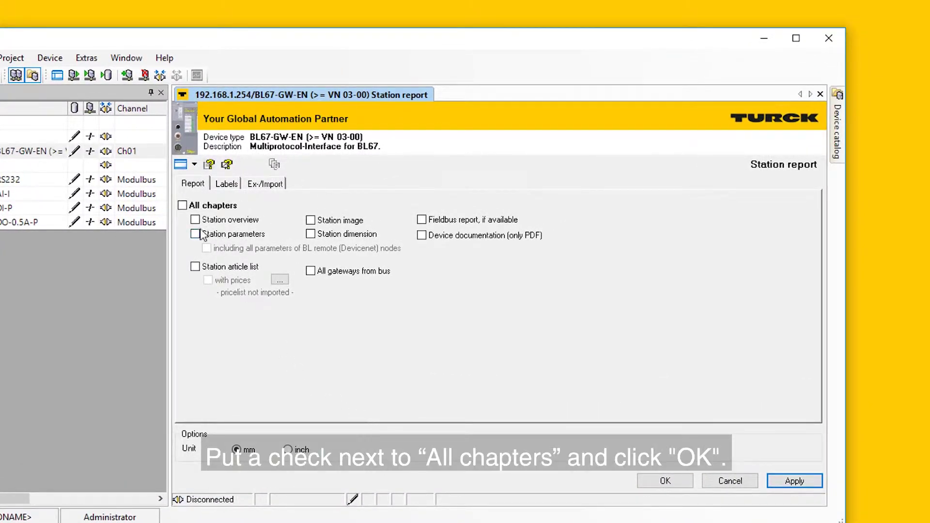
- Tick All chapters and generate the station report
left_click(182, 205)
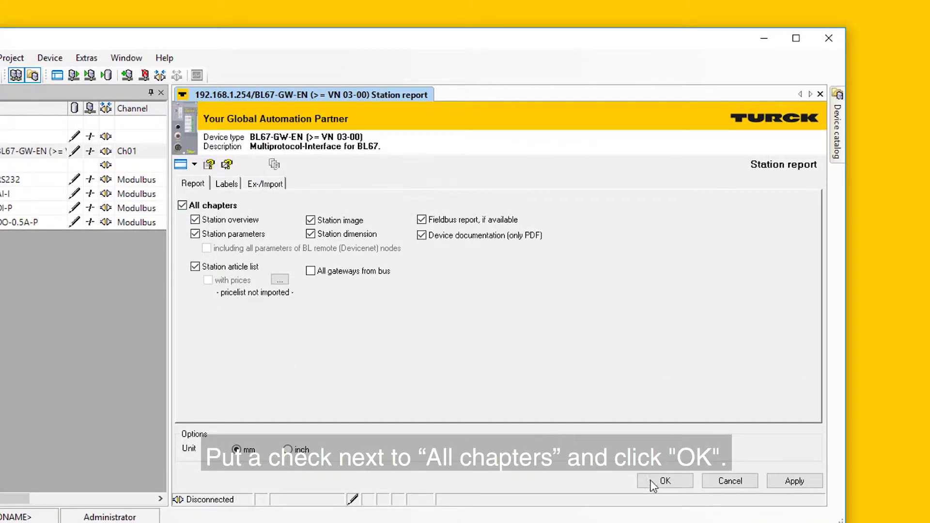
left_click(666, 487)
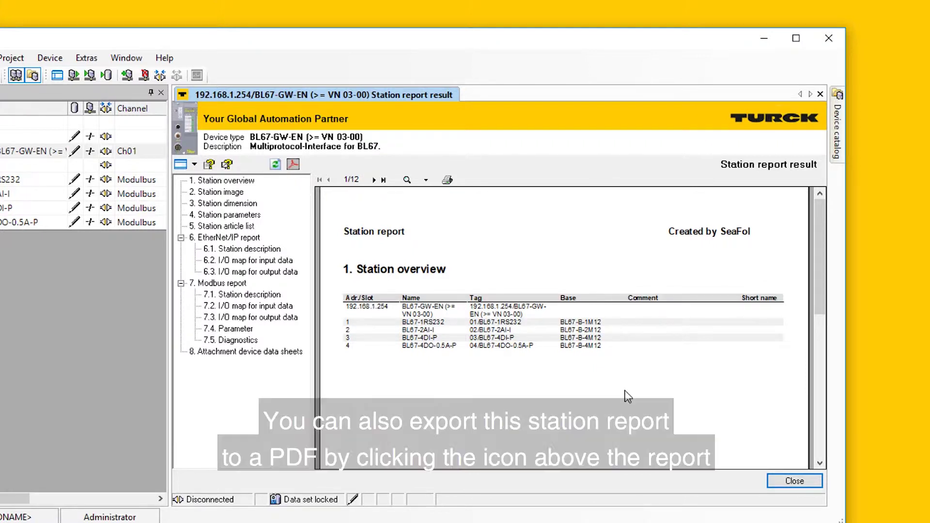
- Save the station report as a PDF named 'BL67 Station Report' on Local Disk (C:)
scroll(782, 272, "down", 2)
scroll(782, 269, "down", 1)
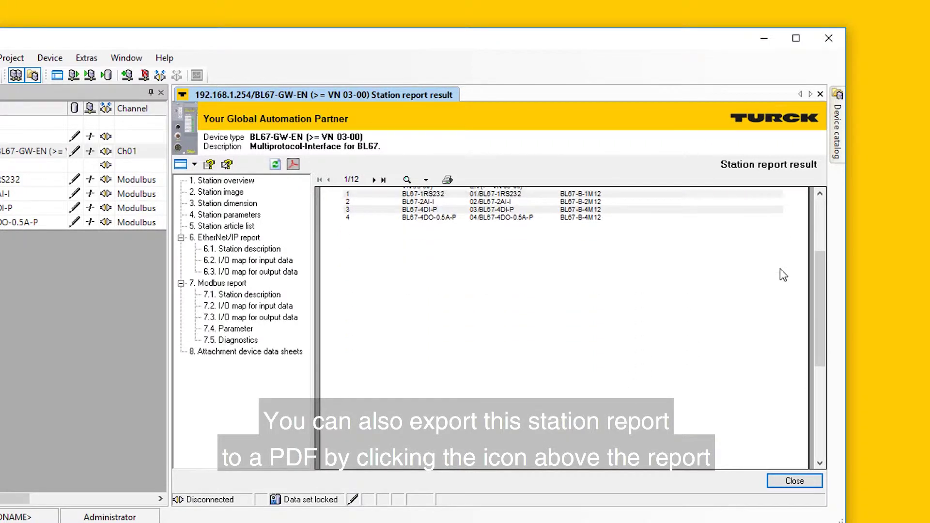
scroll(782, 272, "up", 2)
scroll(780, 284, "up", 1)
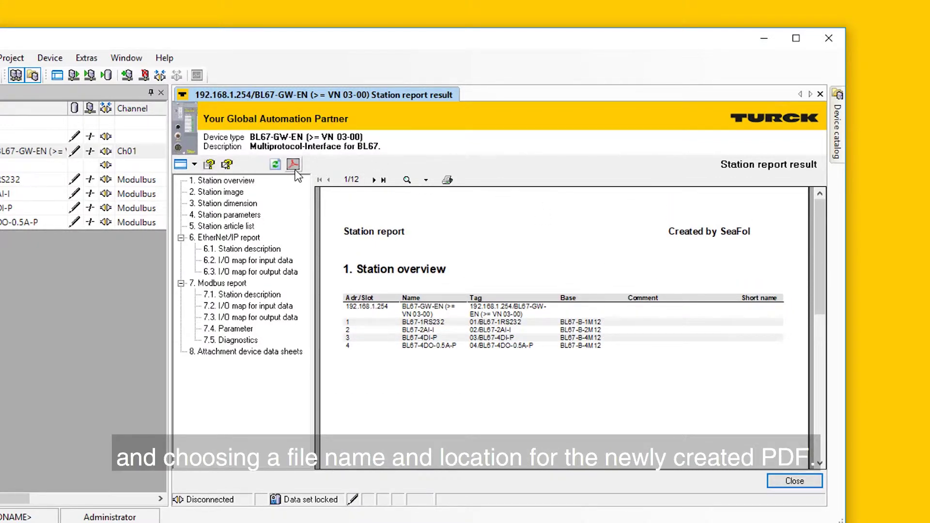
left_click(293, 168)
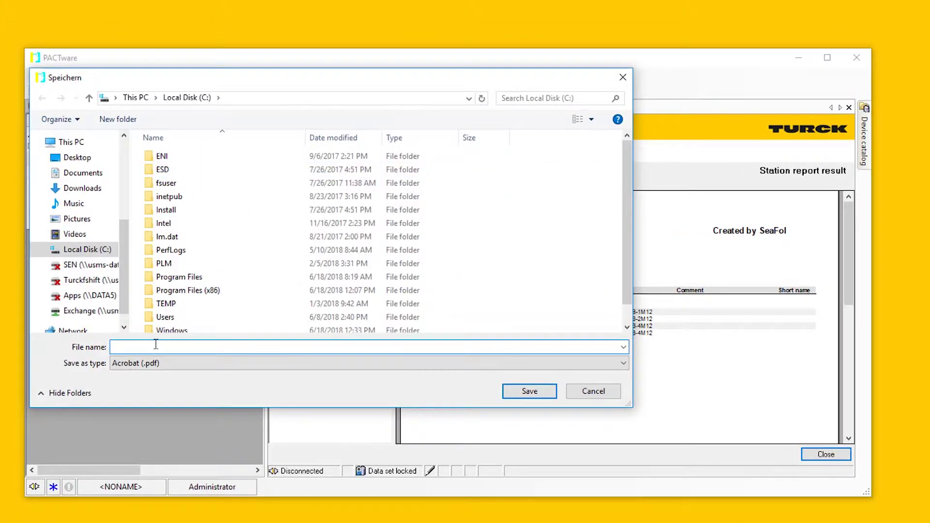
type("BL67 Station Report")
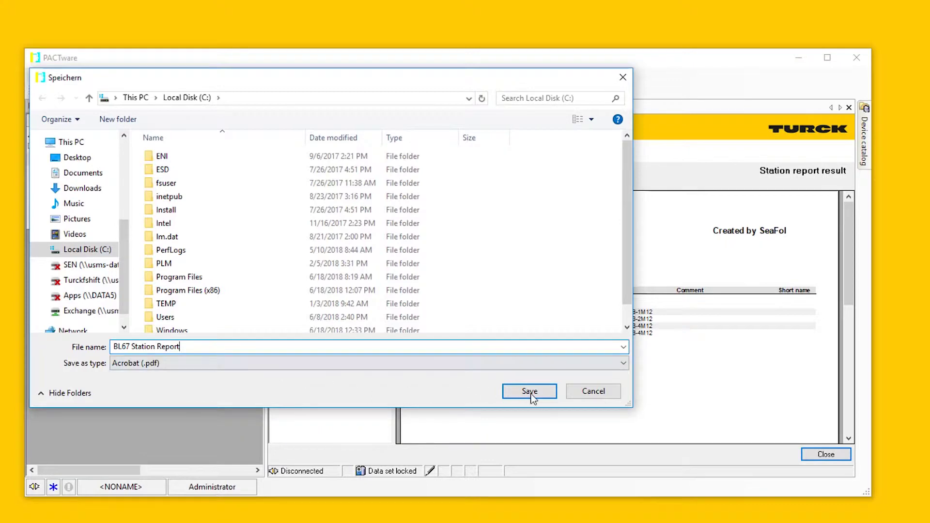
left_click(532, 395)
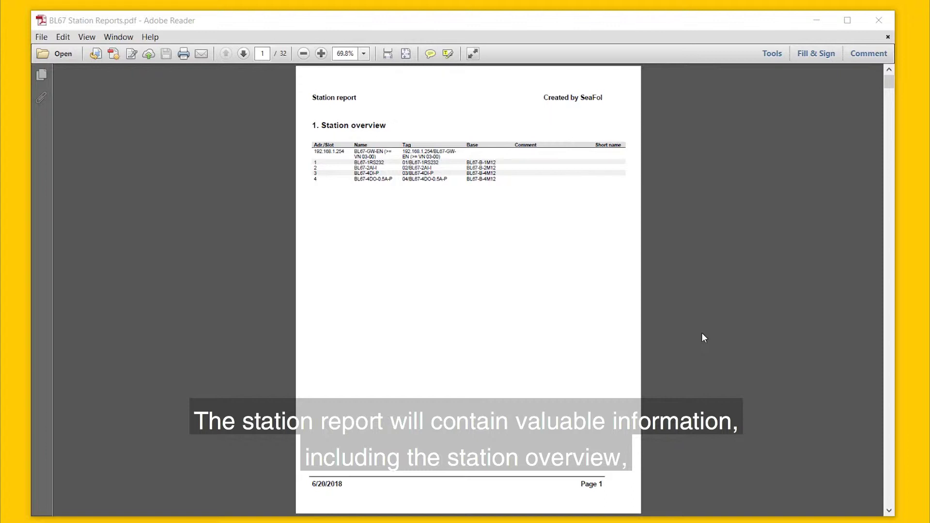
- Scroll the PDF from page 1 to page 10, the Modbus 7.4 Parameter and 7.5 Diagnostics tables
scroll(704, 338, "down", 1)
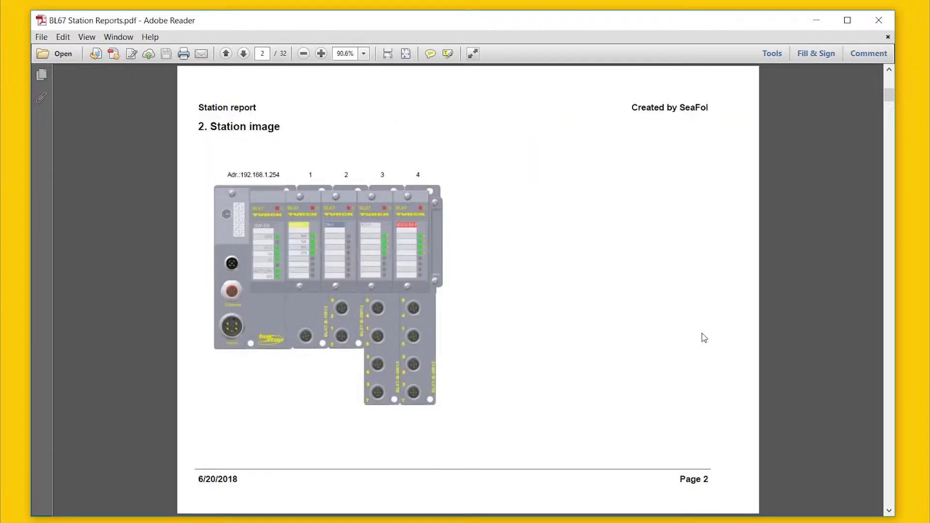
scroll(704, 338, "down", 1)
scroll(704, 337, "down", 1)
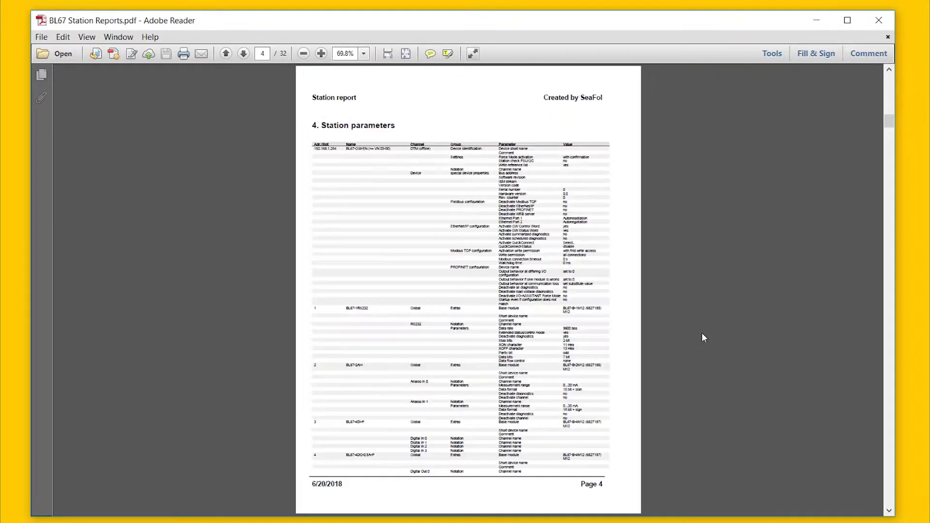
scroll(704, 338, "down", 1)
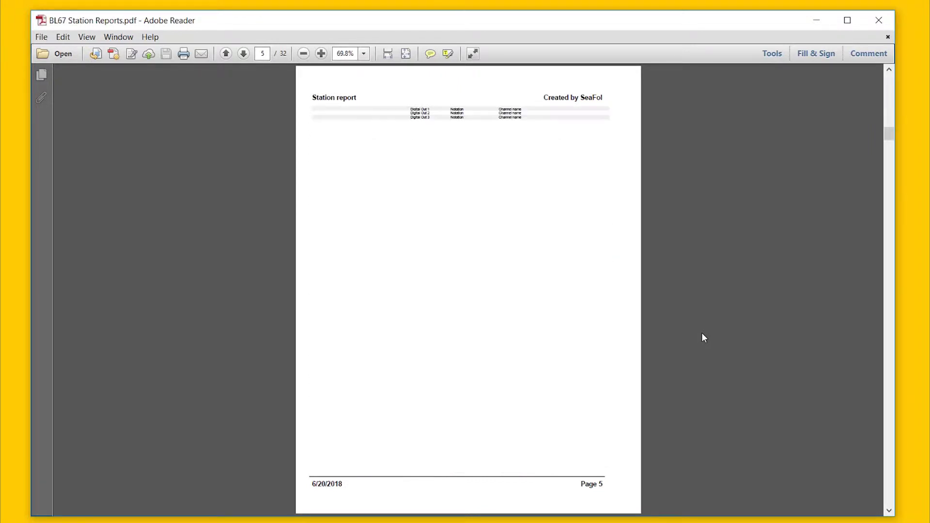
scroll(704, 338, "down", 1)
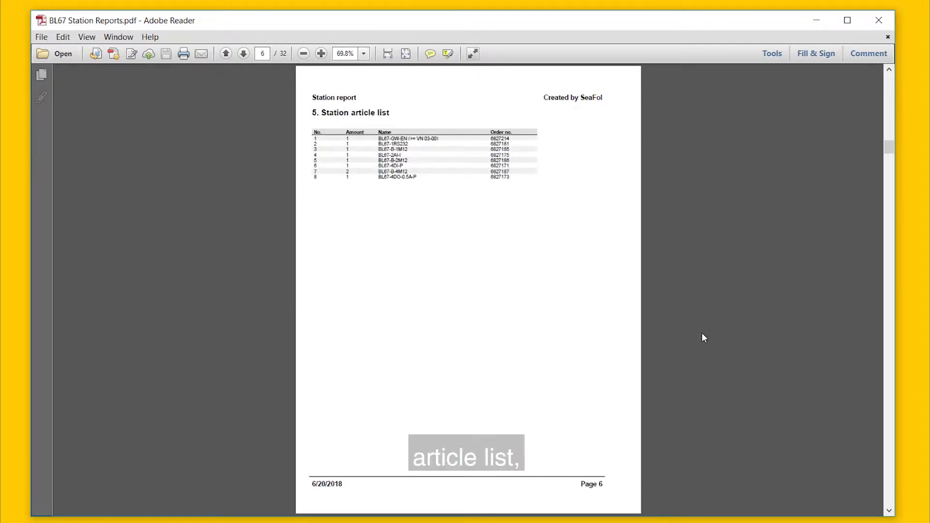
scroll(702, 334, "down", 1)
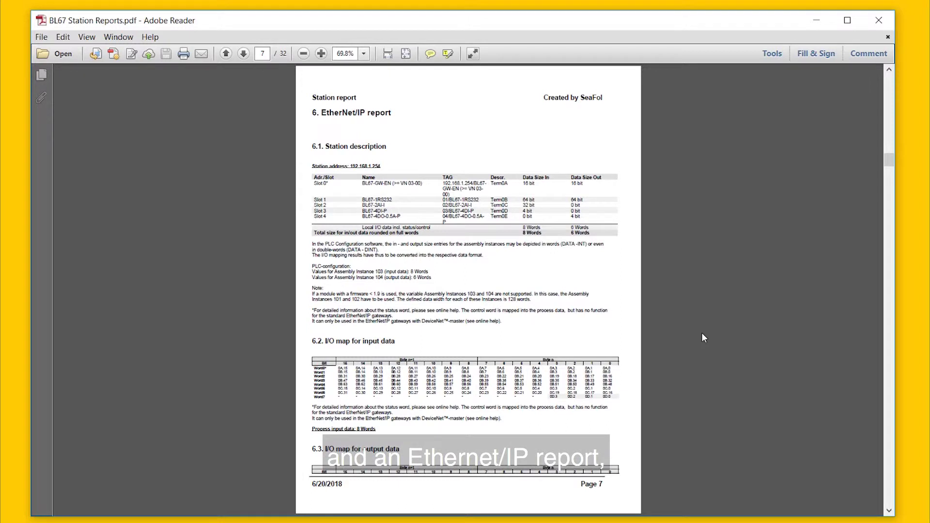
scroll(704, 337, "down", 1)
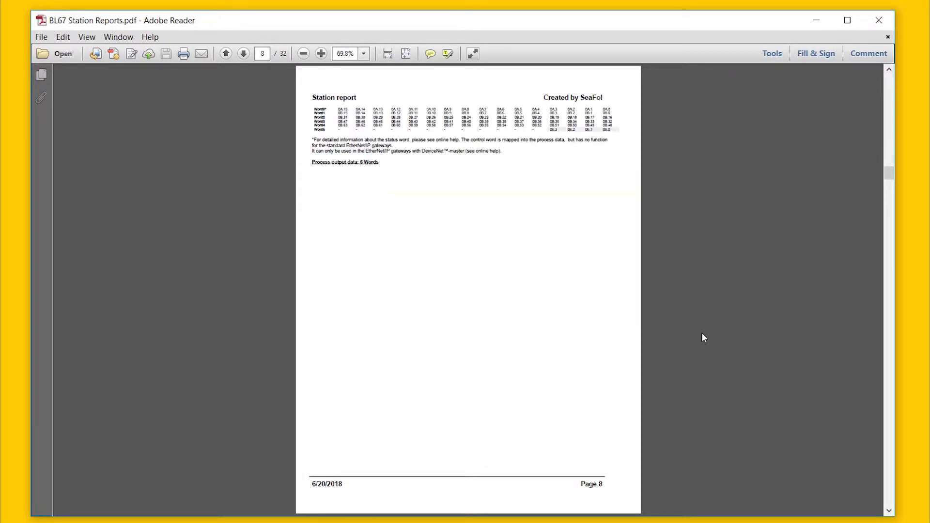
scroll(704, 338, "down", 1)
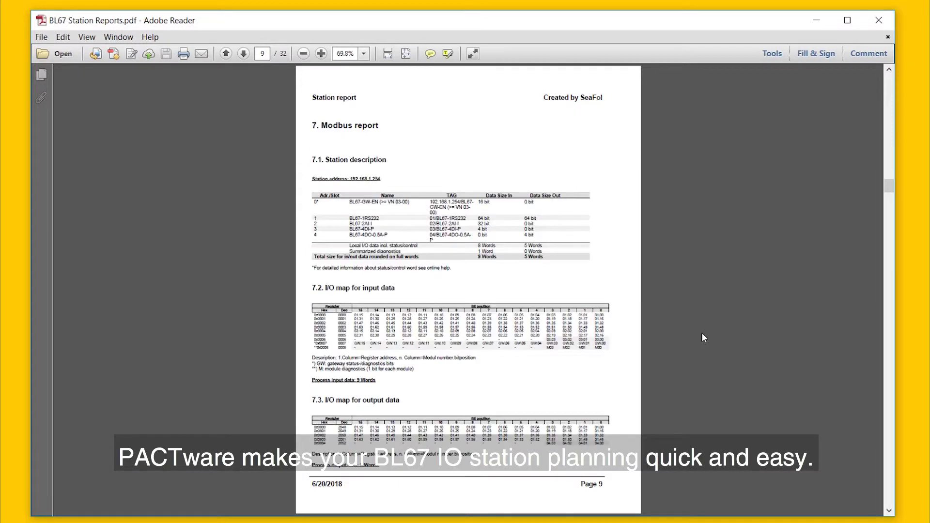
scroll(704, 337, "down", 1)
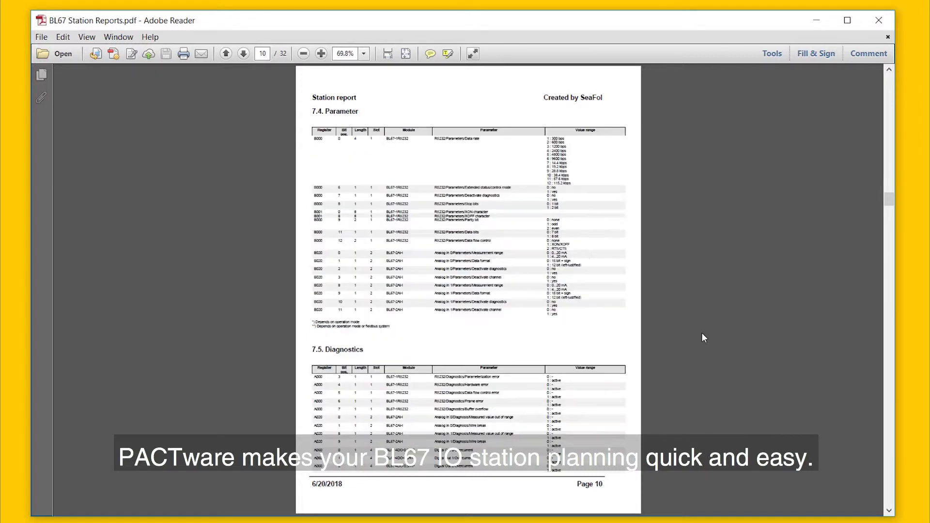